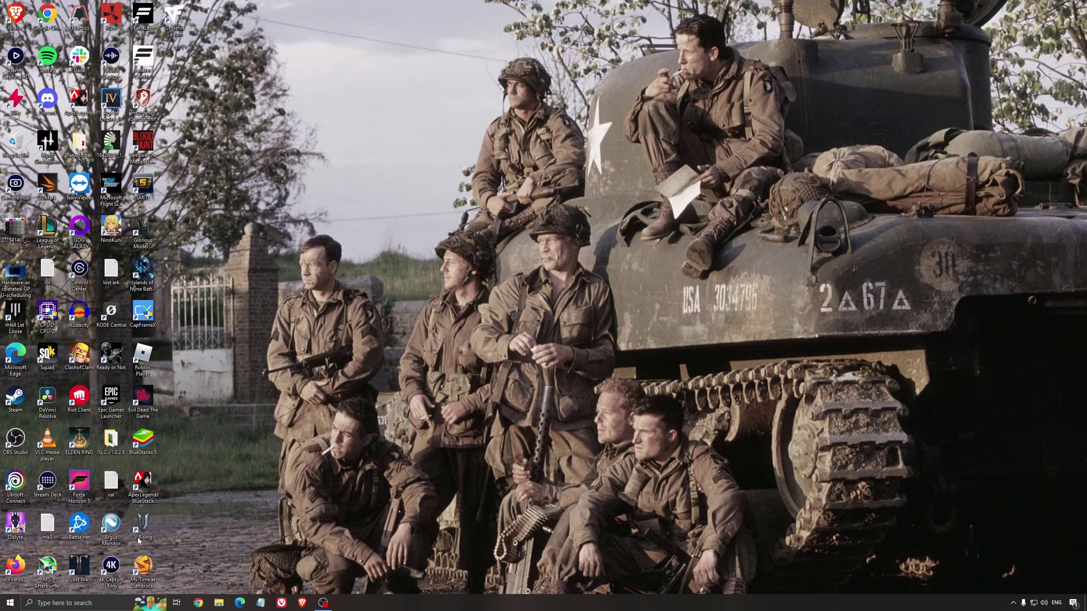
# - Open the Windows Game Mode settings and check the Game Mode switch
pyautogui.click(96, 604)
pyautogui.write('game mod')
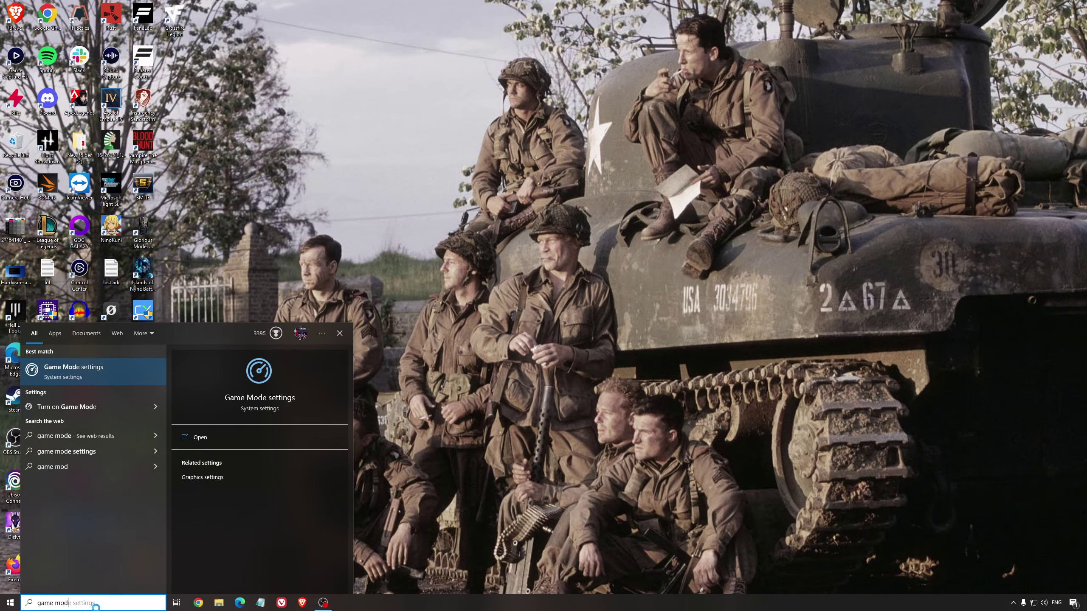
pyautogui.press('Return')
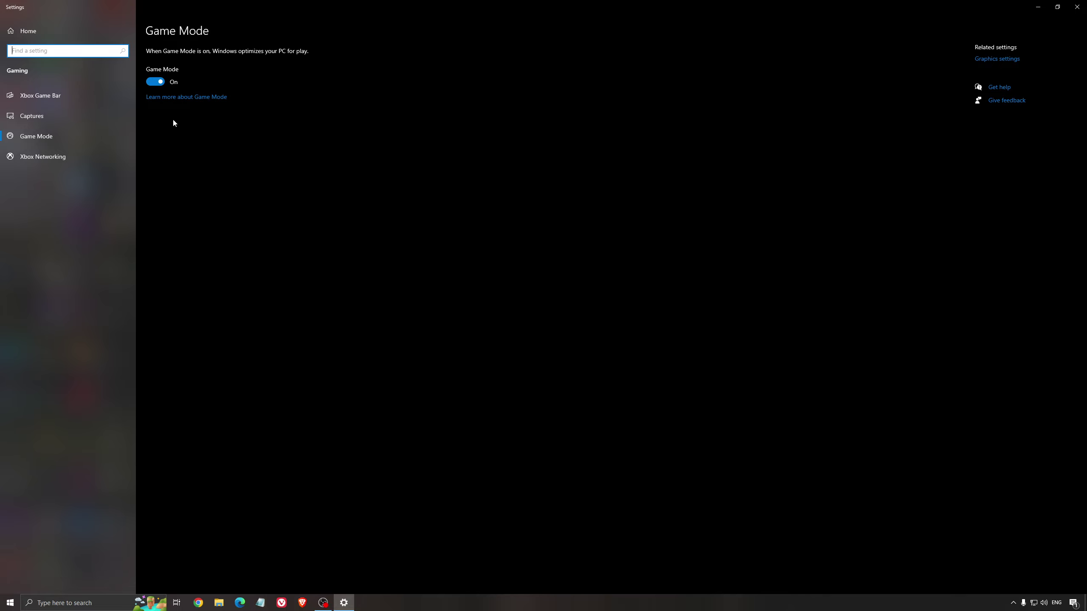
# - Review the Xbox Game Bar and Captures settings and close Windows Settings
pyautogui.click(71, 102)
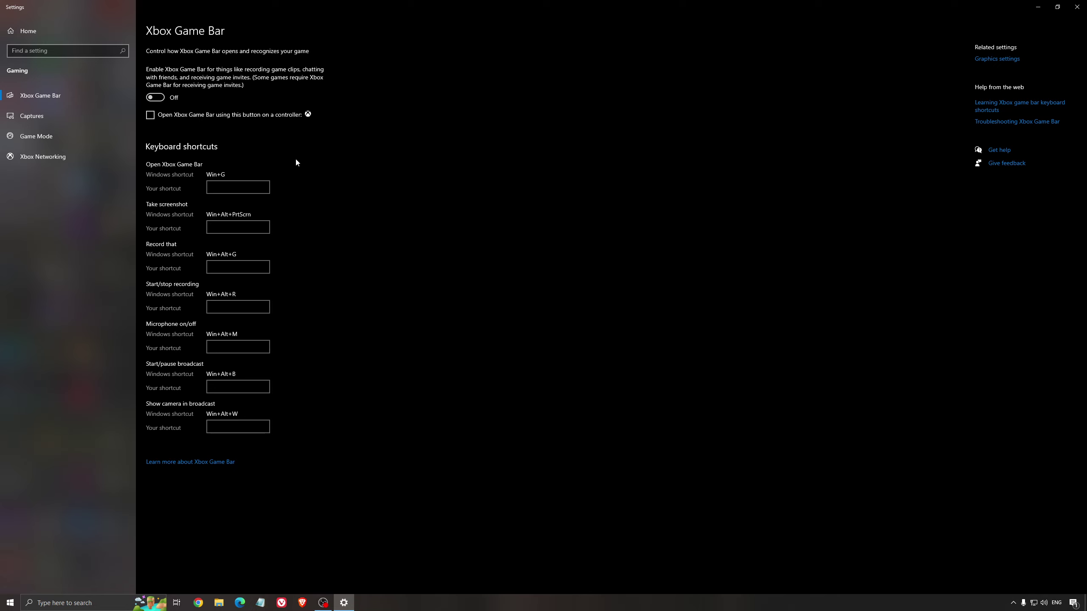
pyautogui.click(50, 115)
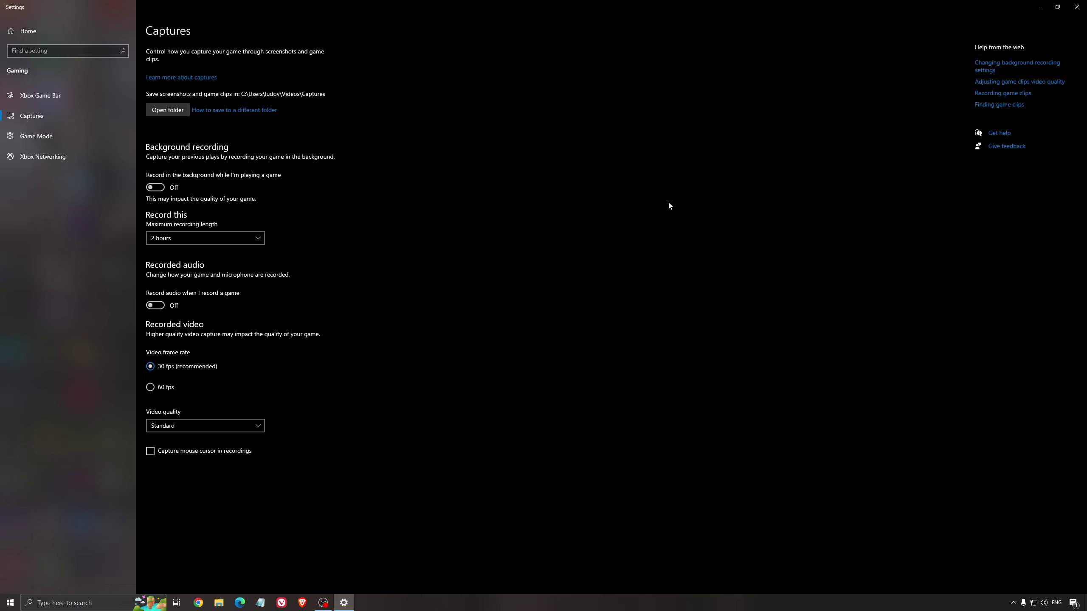
pyautogui.click(1078, 7)
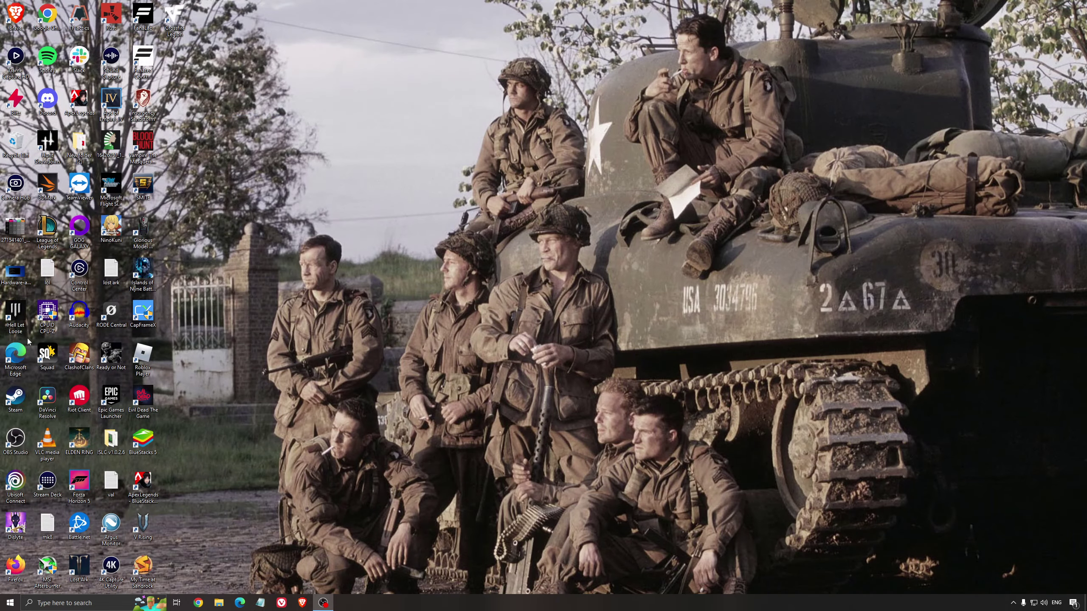
# - View the desktop image showing the hardware-accelerated GPU scheduling setting and close it
pyautogui.doubleClick(15, 274)
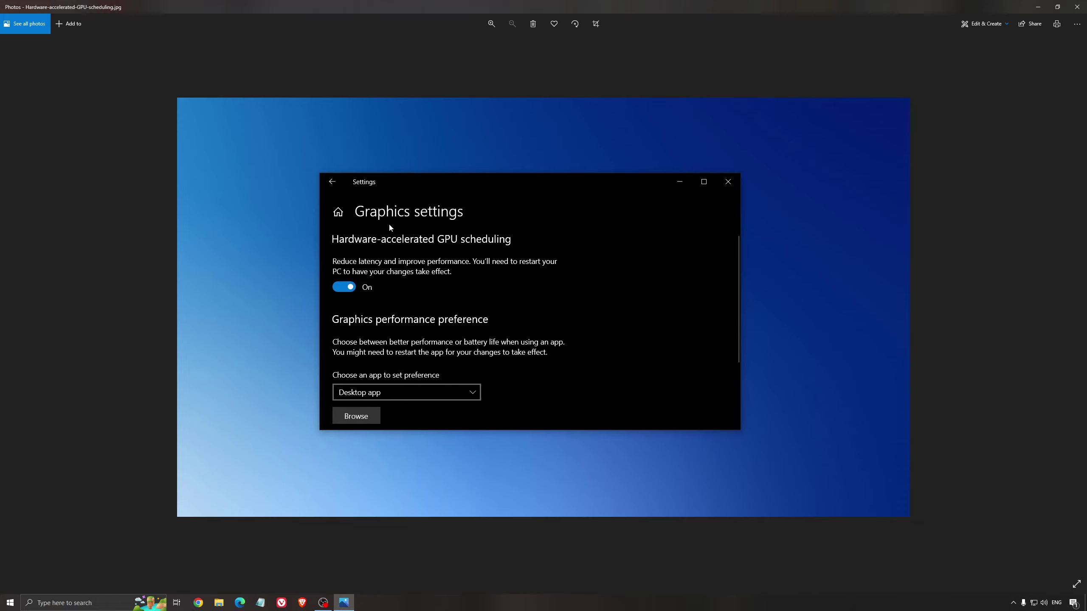
pyautogui.click(1077, 7)
# - Open AMD Software and check for driver updates from its Home page
pyautogui.click(1012, 605)
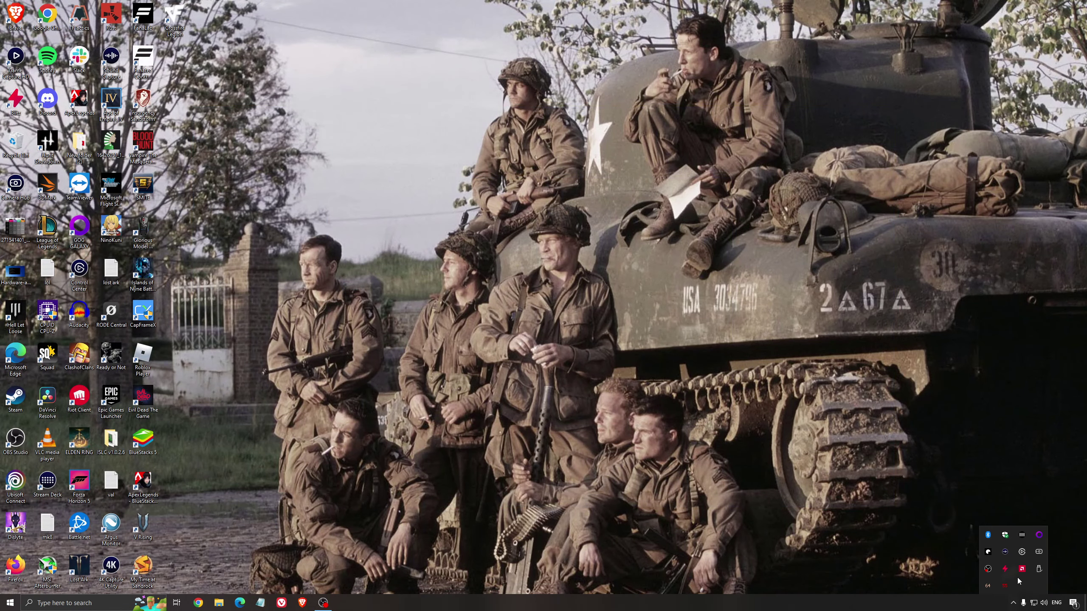
pyautogui.click(1023, 571)
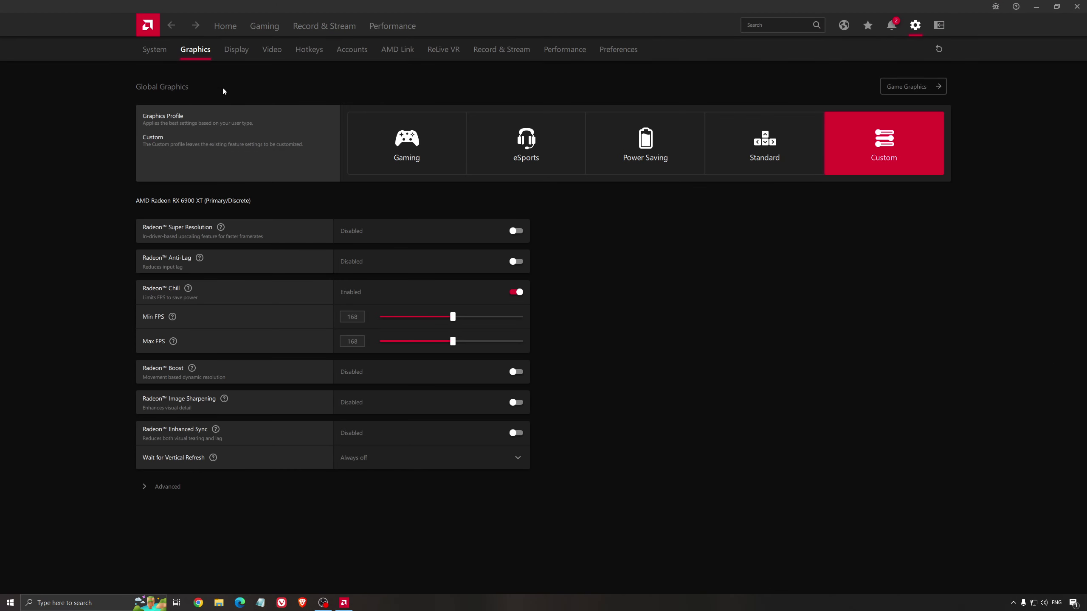
pyautogui.click(216, 30)
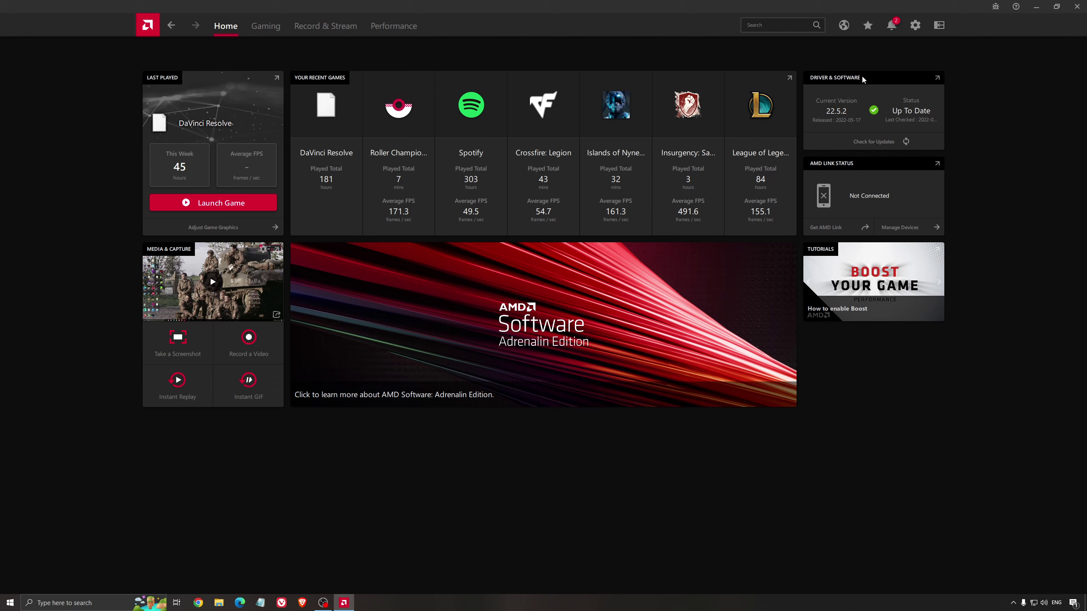
pyautogui.click(869, 145)
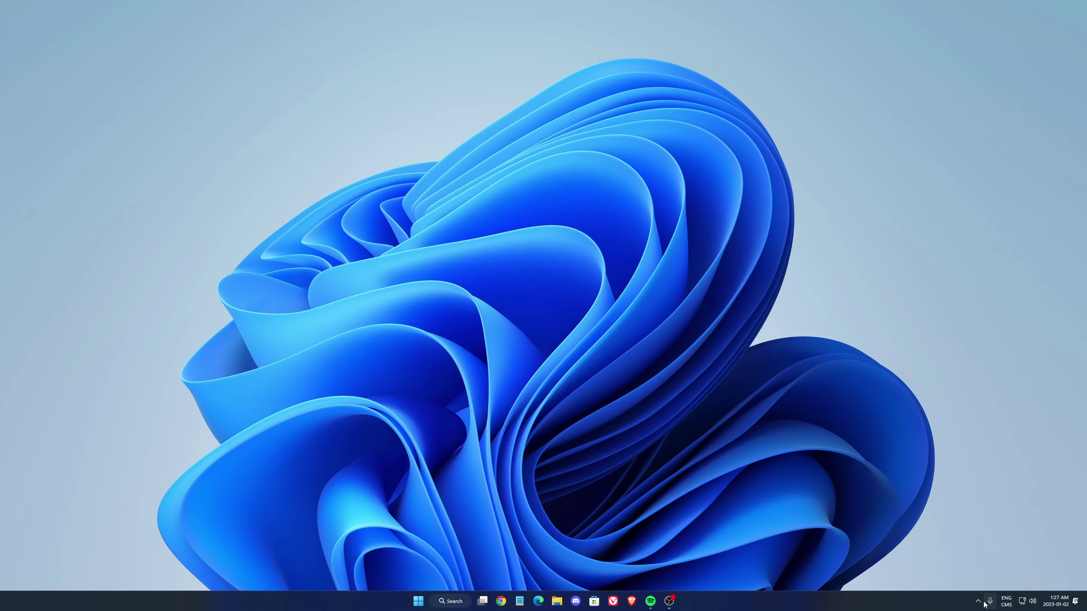
# - Open the NVIDIA Control Panel and examine the global 3D settings around Low Latency Mode and Max Frame Rate
pyautogui.click(978, 602)
pyautogui.rightClick(988, 578)
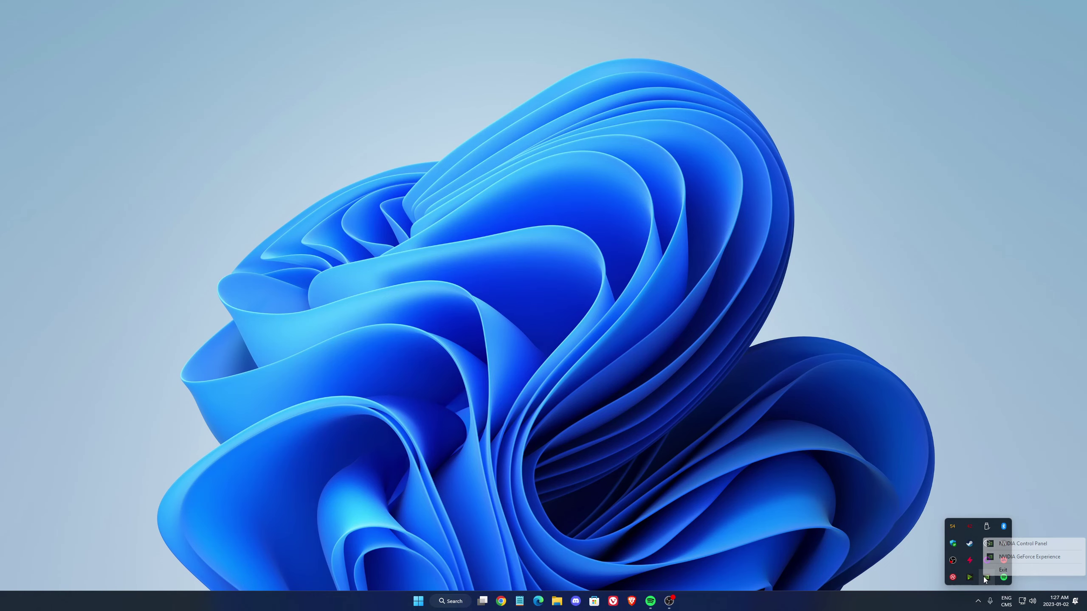
pyautogui.click(1007, 547)
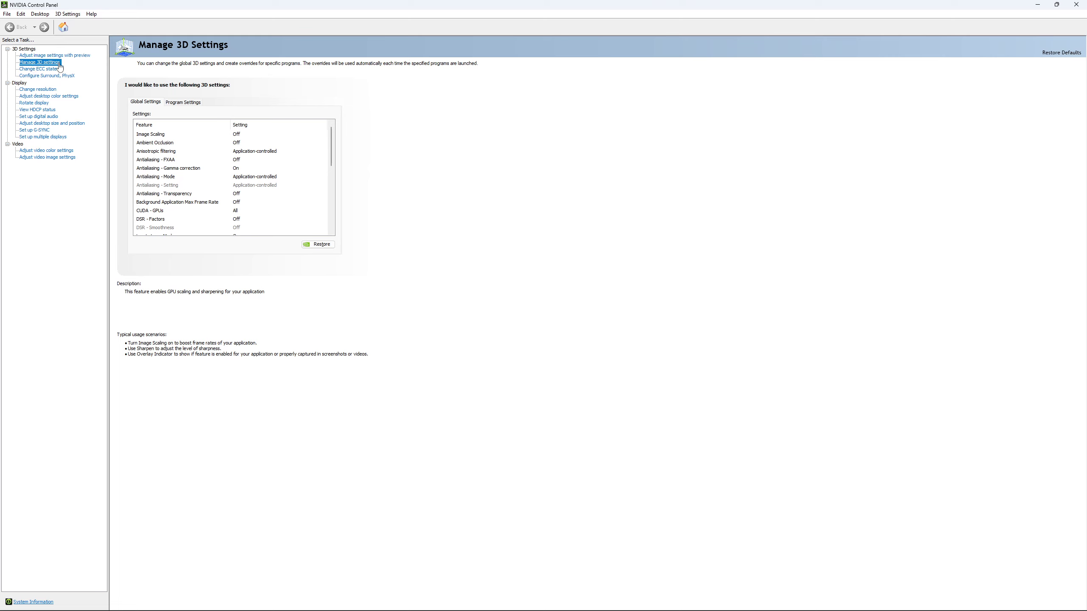
pyautogui.moveTo(335, 136); pyautogui.dragTo(335, 162)
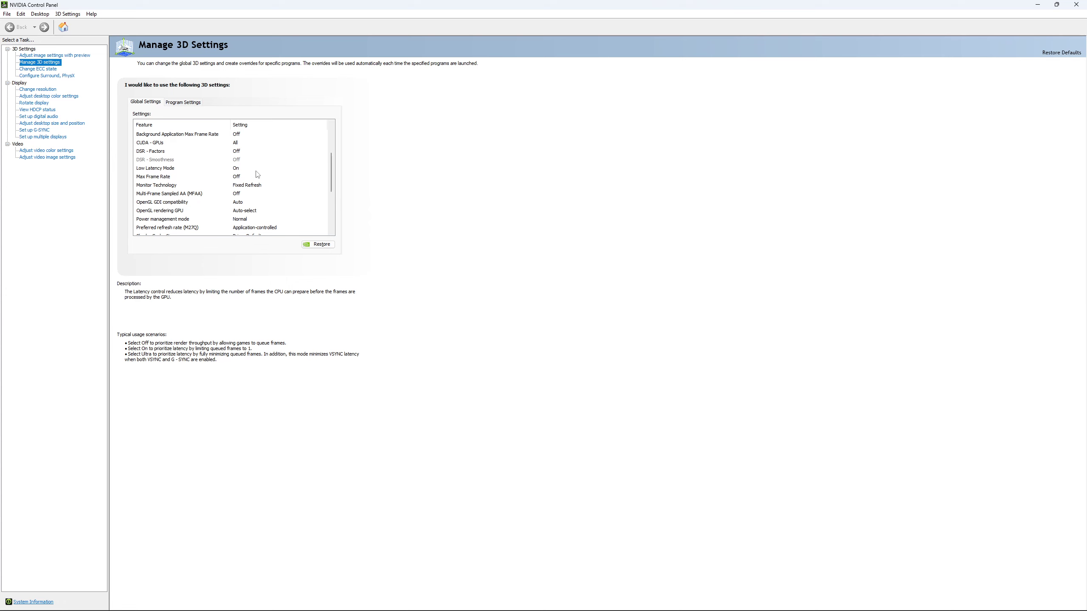
pyautogui.moveTo(334, 162); pyautogui.dragTo(334, 169)
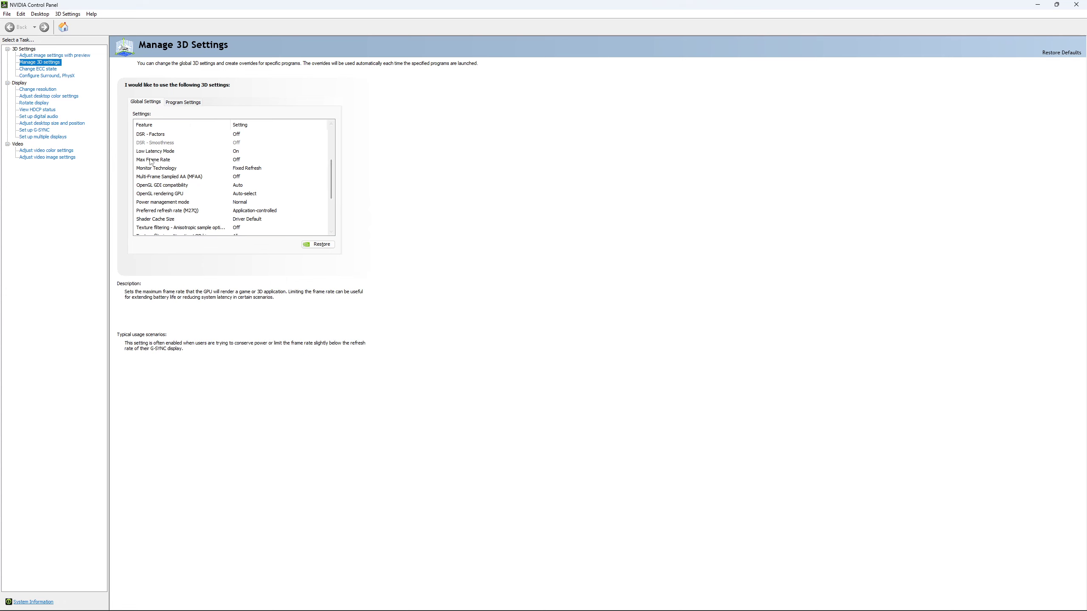
# - Try a global Max Frame Rate limit of 167 FPS and switch the limit back to Off
pyautogui.click(231, 162)
pyautogui.click(231, 161)
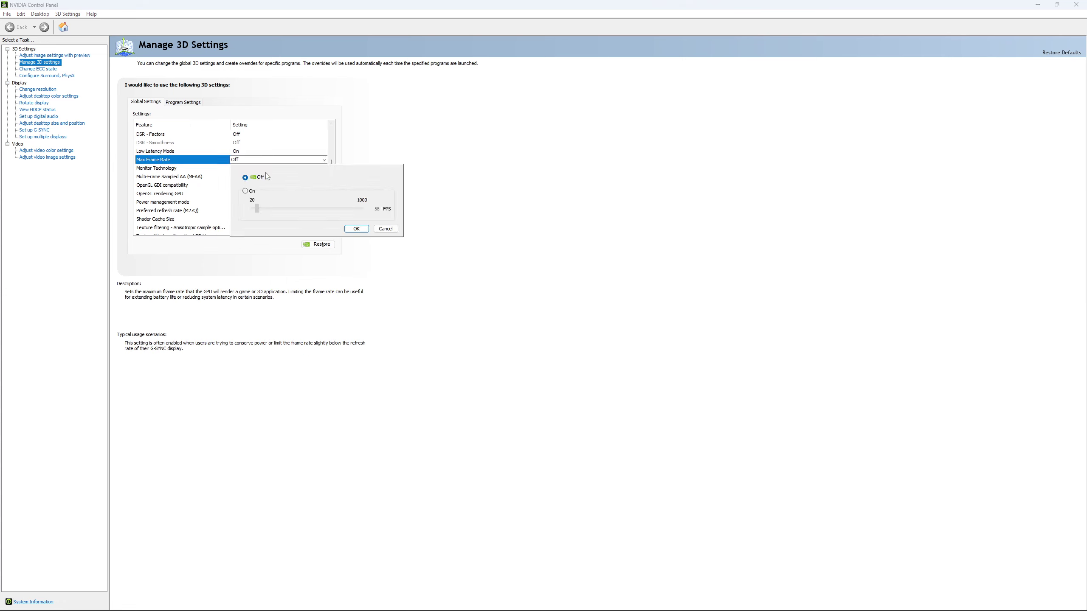
pyautogui.click(247, 194)
pyautogui.moveTo(275, 217); pyautogui.dragTo(272, 218)
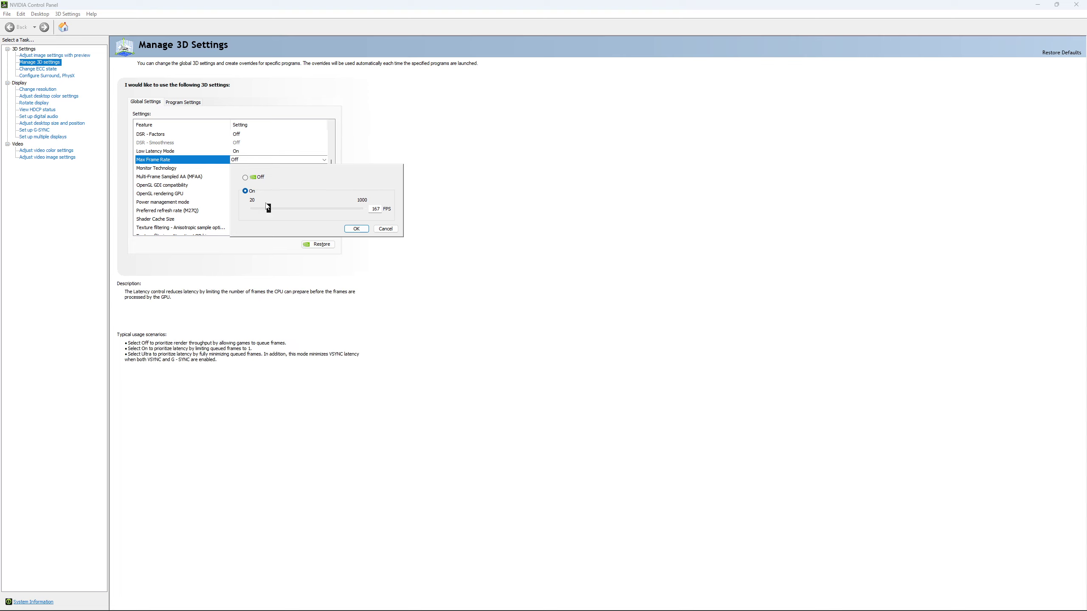
pyautogui.click(245, 177)
pyautogui.click(356, 228)
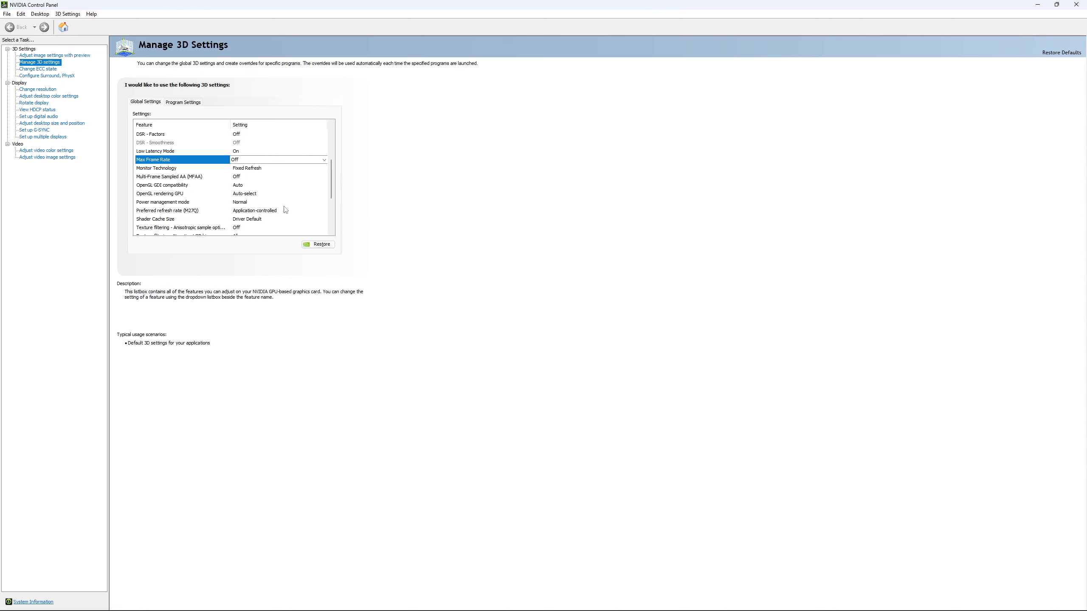
# - Examine the remaining global 3D settings and the ECC state setting of the graphics card
pyautogui.scroll(-3, 332, 203)
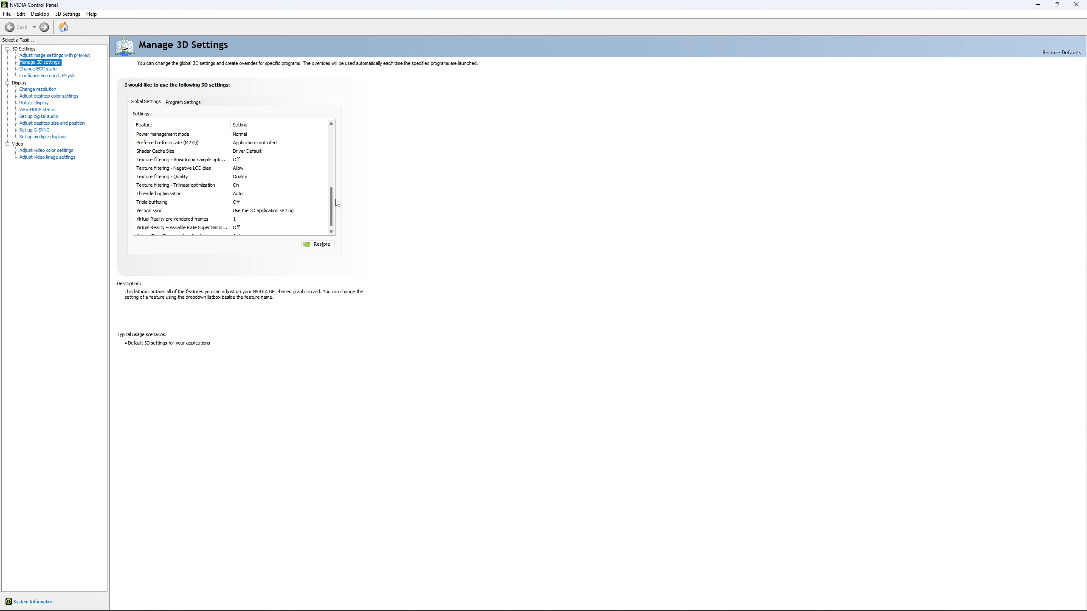
pyautogui.click(40, 69)
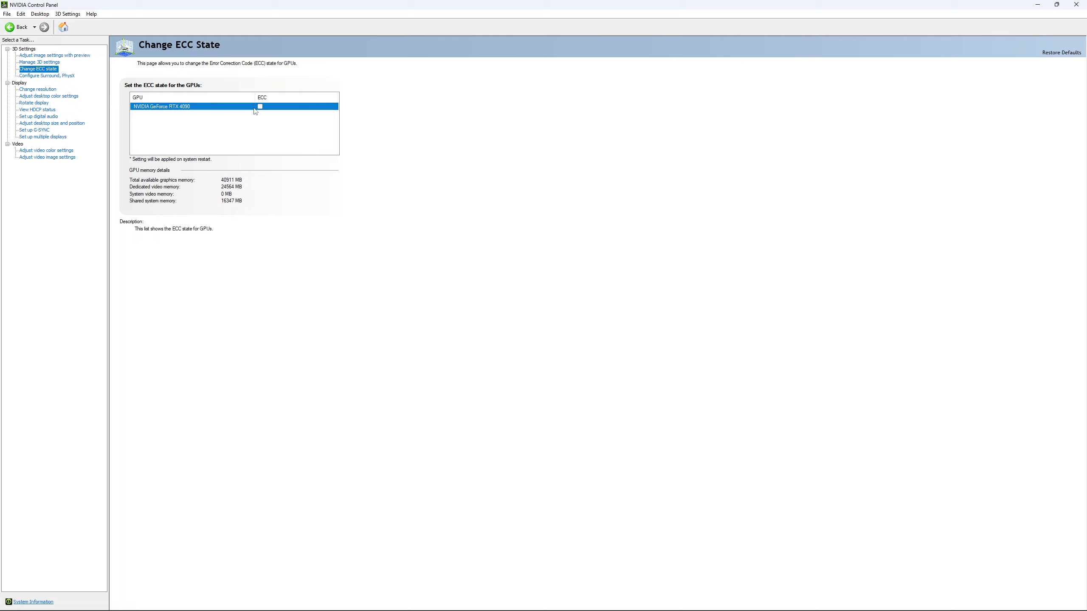
# - Check the refresh rate options for the 2560 × 1440 native resolution and open the G-SYNC setup page
pyautogui.click(29, 89)
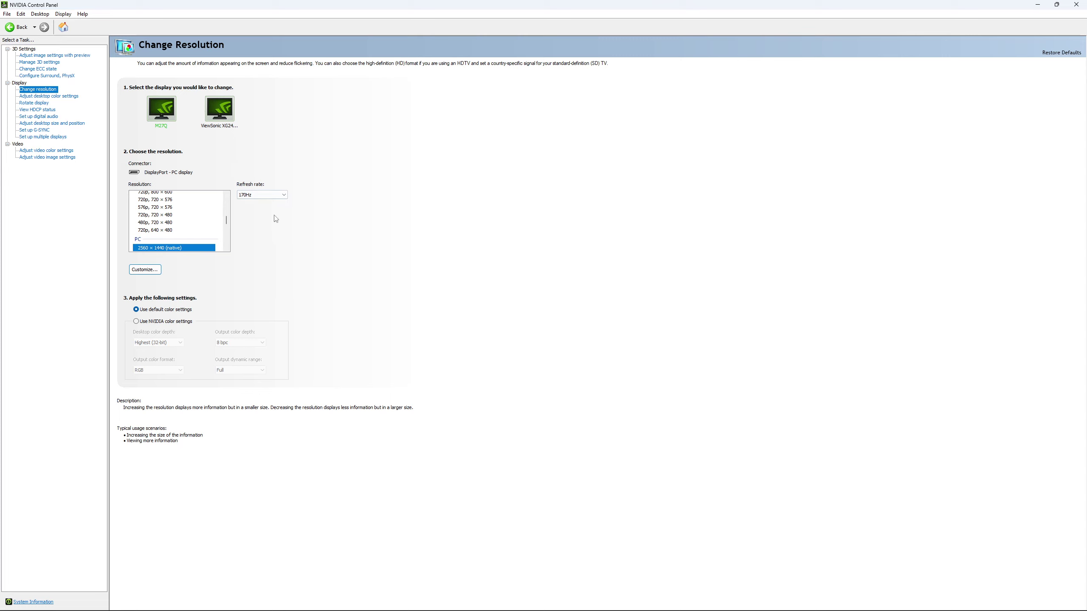
pyautogui.click(268, 195)
pyautogui.click(277, 193)
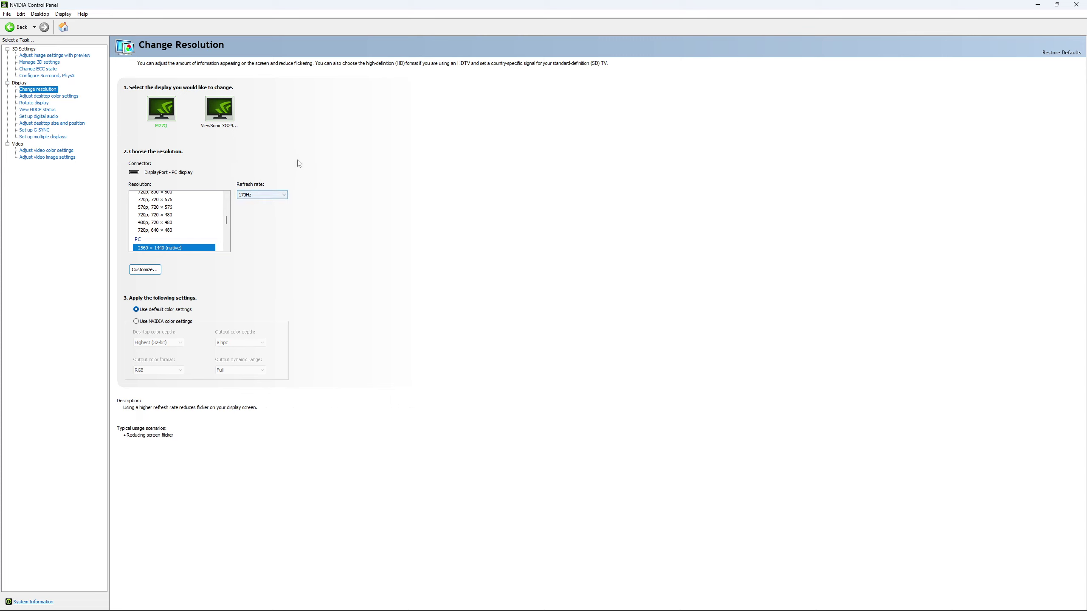
pyautogui.click(269, 195)
pyautogui.click(379, 210)
pyautogui.click(270, 194)
pyautogui.click(386, 197)
pyautogui.click(37, 131)
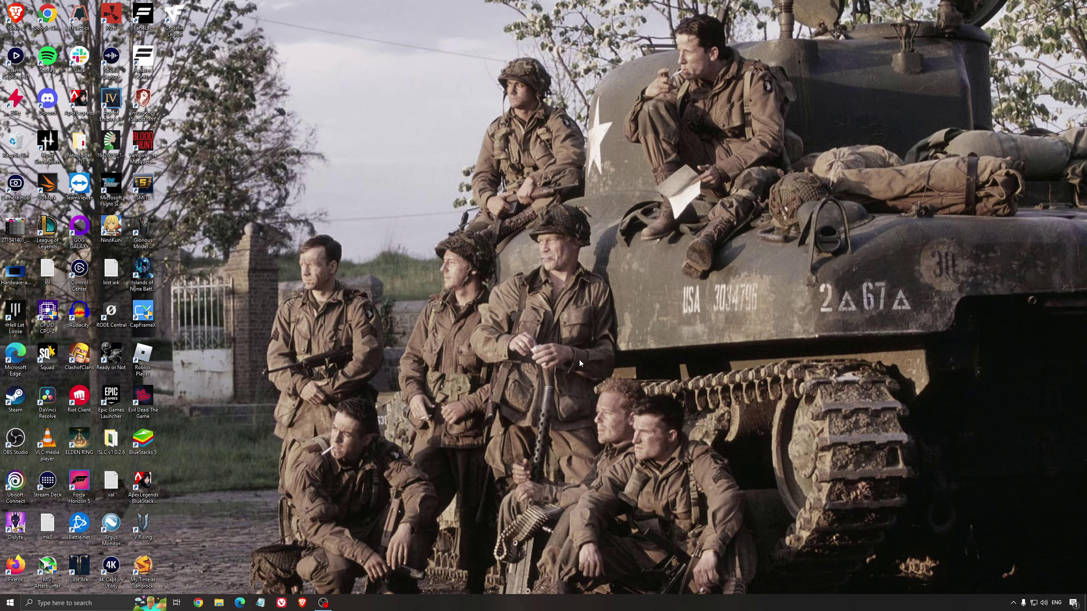
# - Open the Windows power plan settings, review the available plans in Power Options, and close the window
pyautogui.click(104, 604)
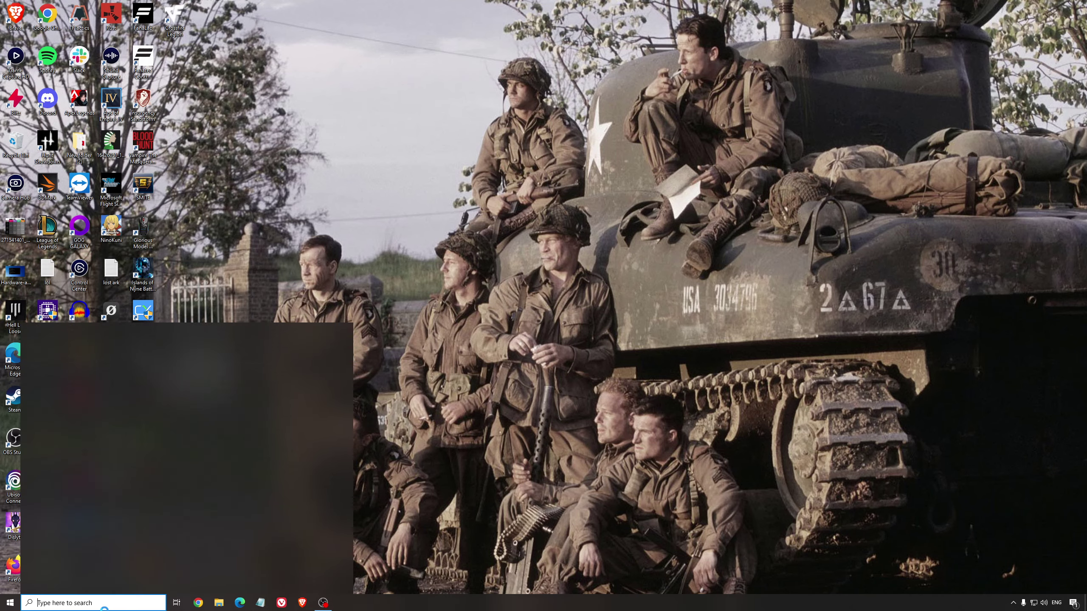
pyautogui.write('nvidia')
pyautogui.press('Return')
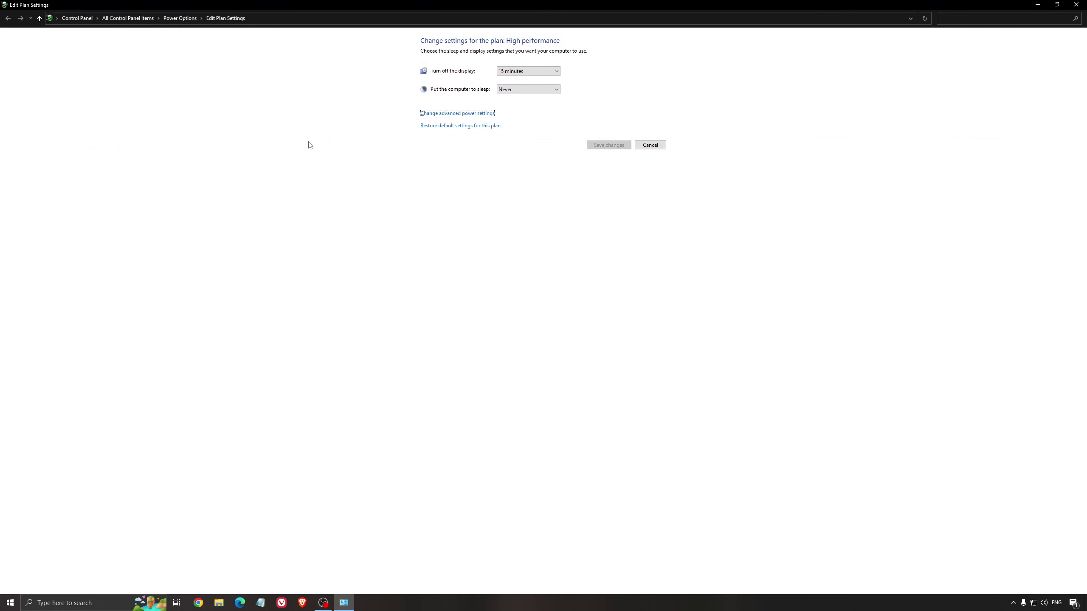
pyautogui.click(180, 18)
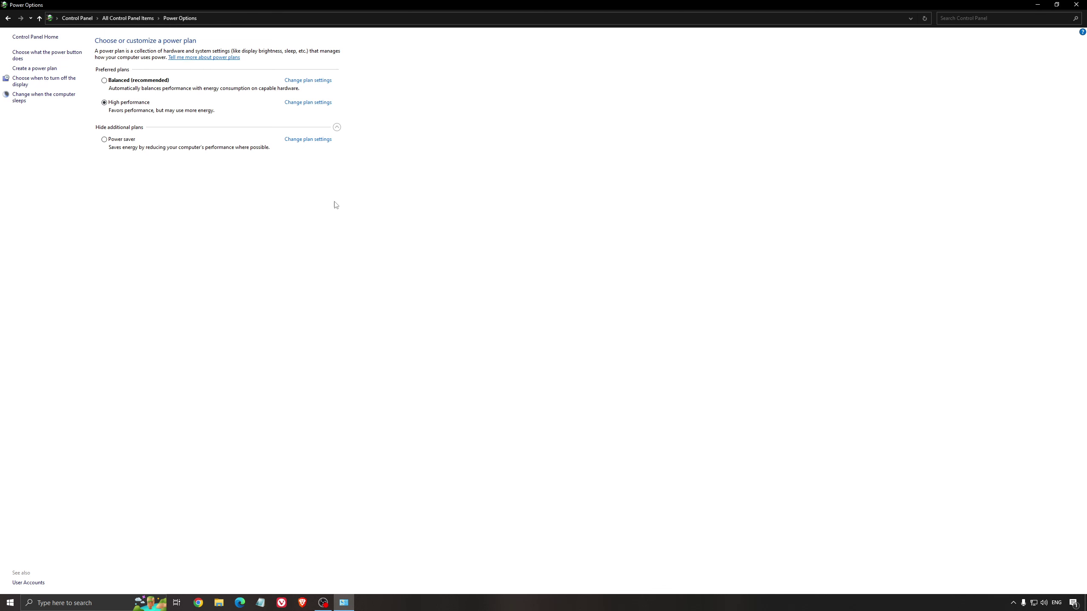
pyautogui.hotkey('alt', 'F4')
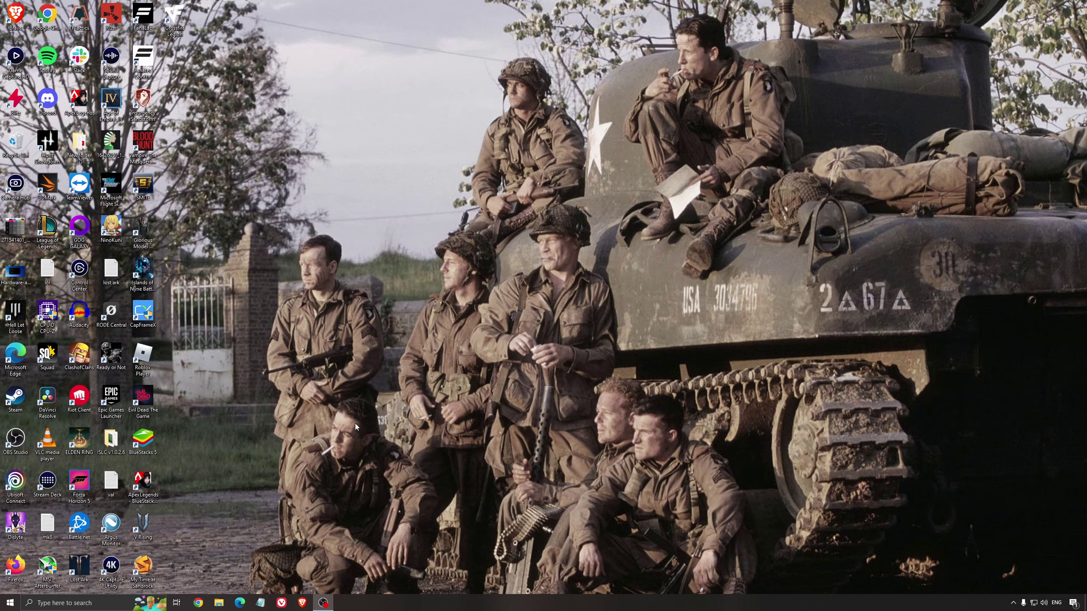
# - Launch Intelligent standby list cleaner, start its standby list monitoring, and minimize the window
pyautogui.doubleClick(111, 440)
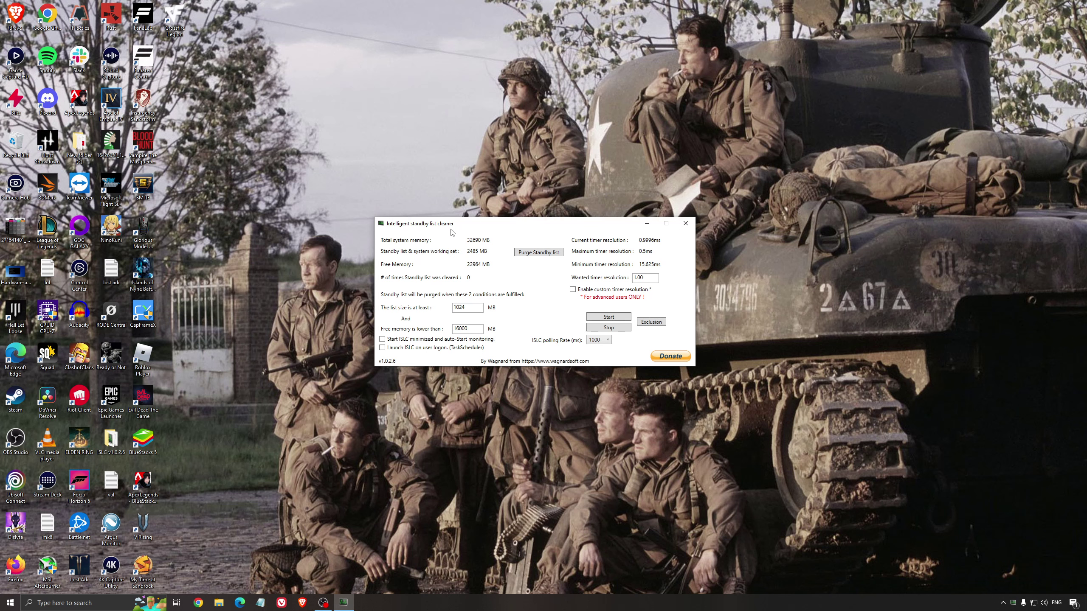
pyautogui.moveTo(455, 233); pyautogui.dragTo(451, 239)
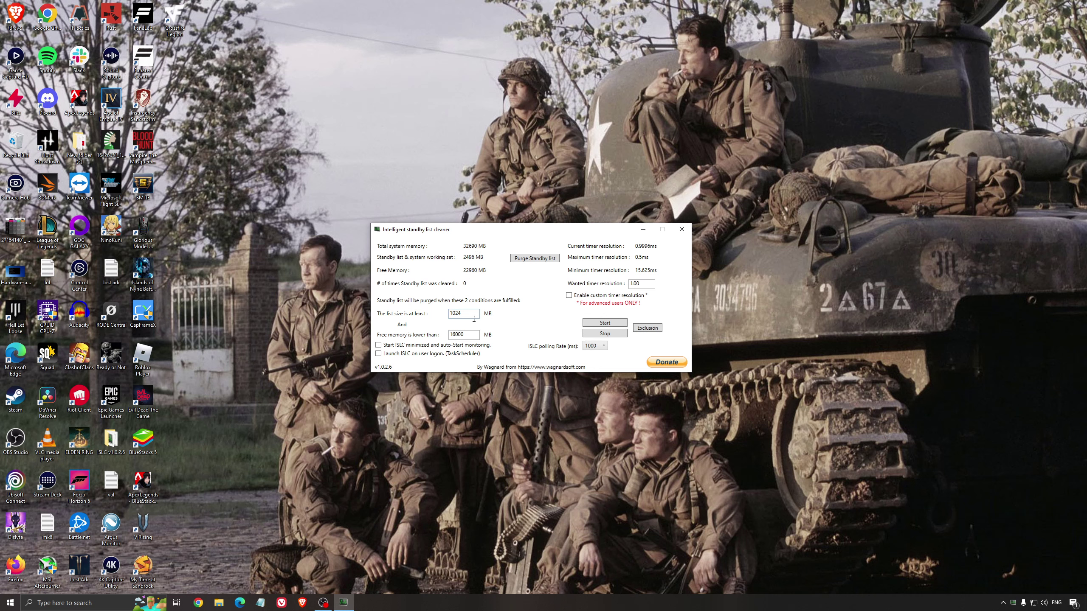
pyautogui.moveTo(476, 334); pyautogui.dragTo(418, 336)
pyautogui.click(608, 322)
pyautogui.moveTo(576, 230); pyautogui.dragTo(613, 229)
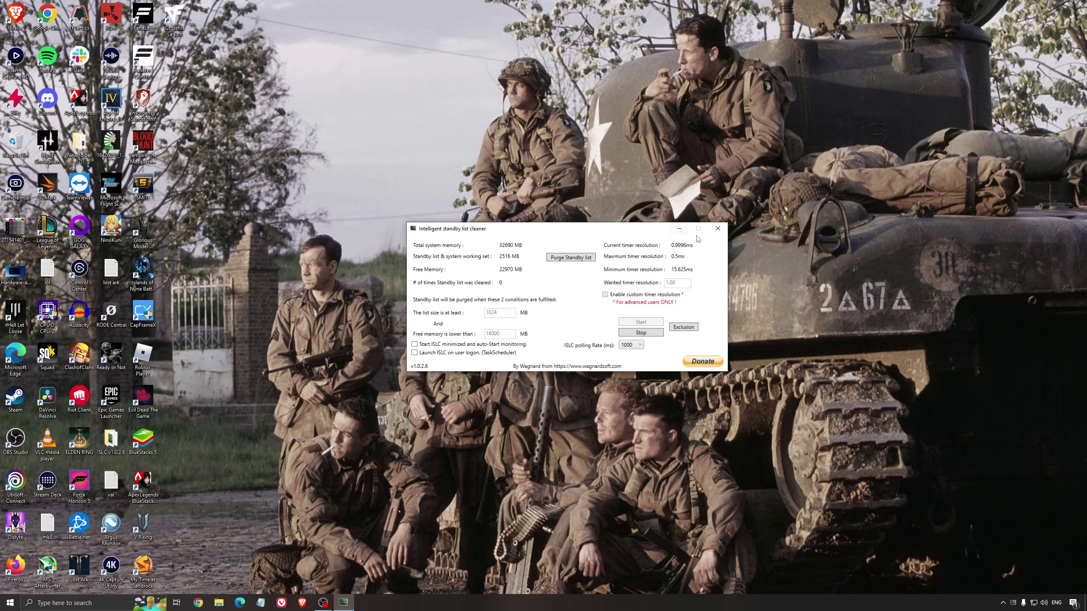
pyautogui.click(679, 229)
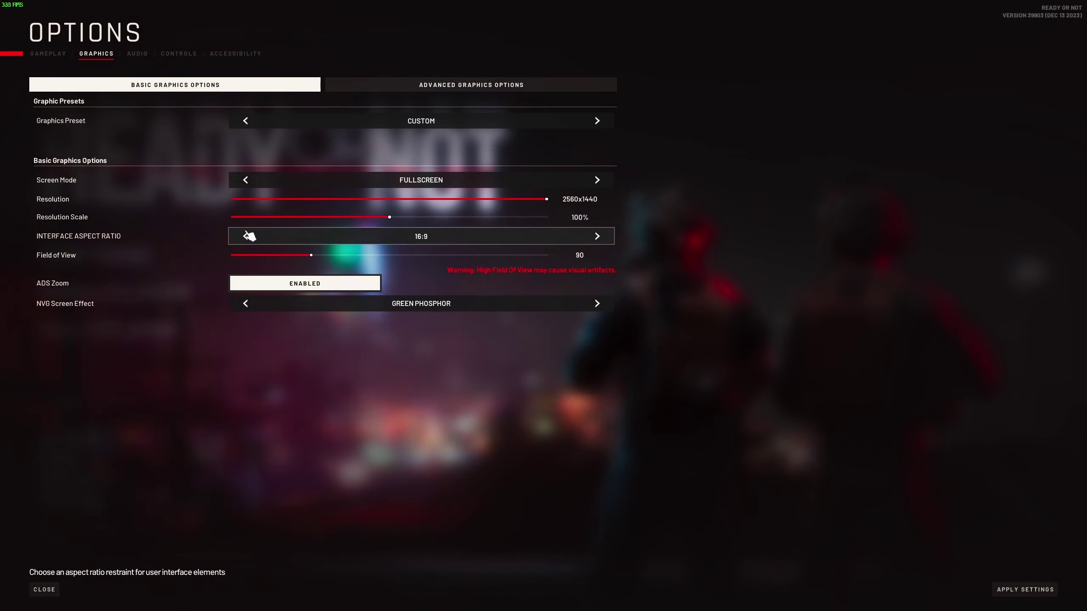
# - In Ready or Not's advanced graphics options, set Texture Quality to Epic, Shadow Quality to Medium and View Distance to High
pyautogui.click(498, 90)
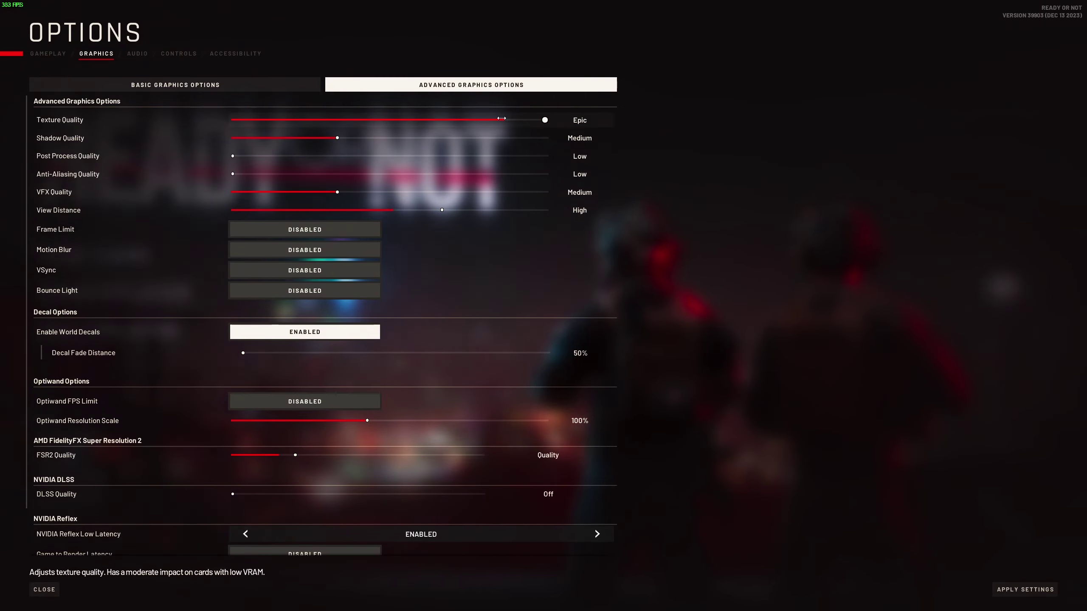
pyautogui.moveTo(468, 120); pyautogui.dragTo(512, 103)
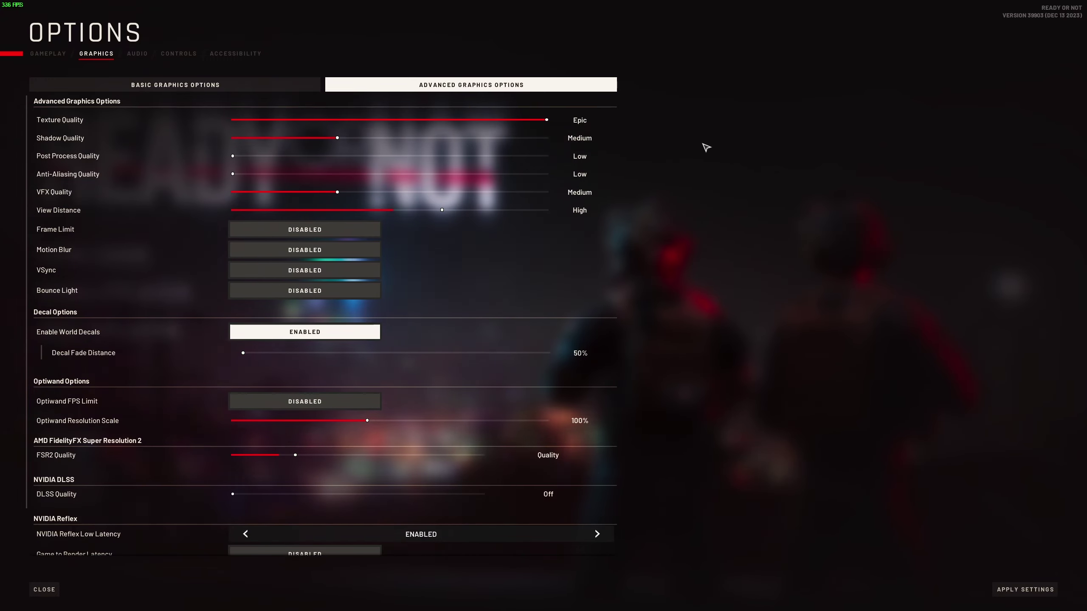
pyautogui.moveTo(342, 139); pyautogui.dragTo(311, 141)
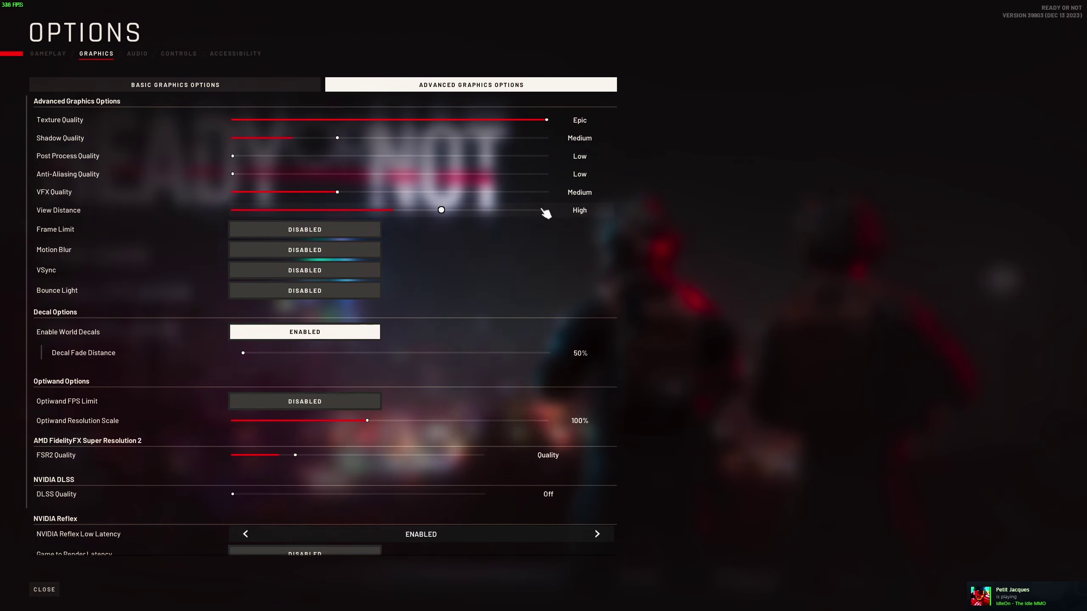
pyautogui.moveTo(355, 210); pyautogui.dragTo(443, 209)
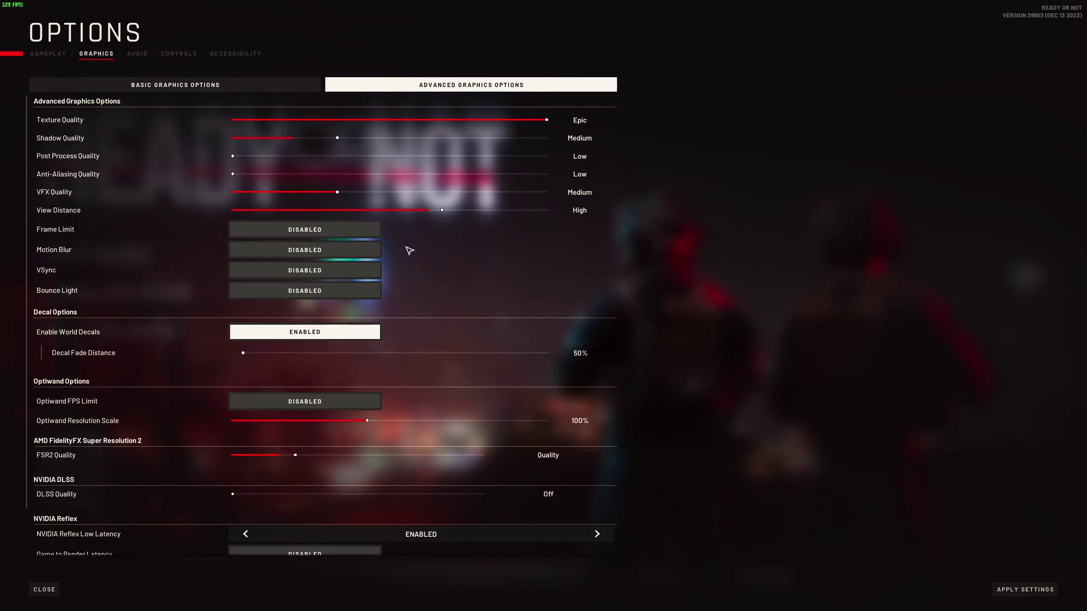
pyautogui.scroll(-1, 54, 271)
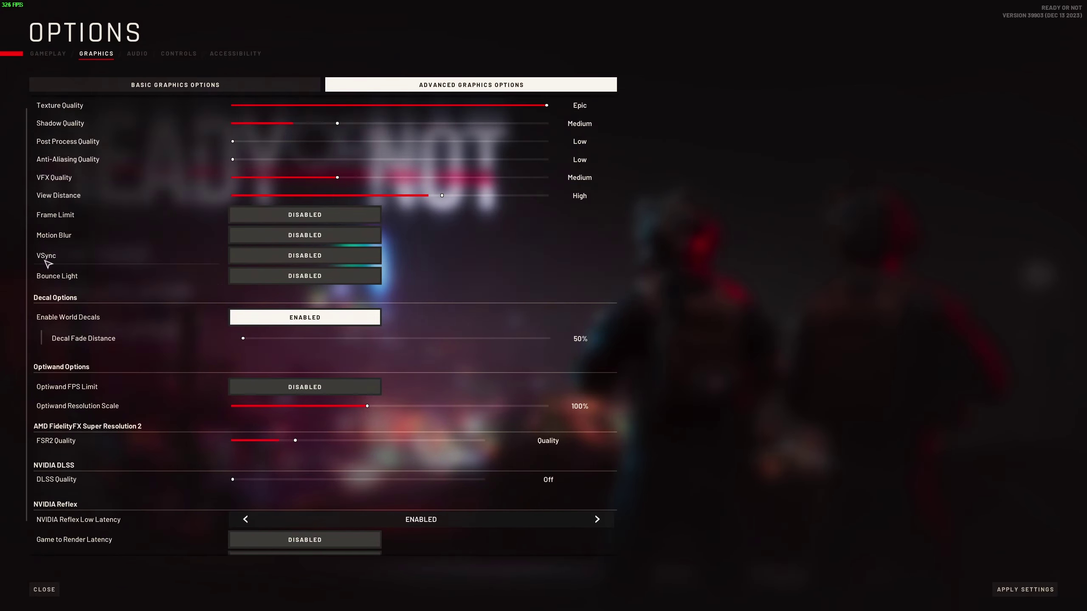
# - Try NVIDIA DLSS at Quality in the advanced graphics options and switch back to AMD FSR2 at Quality
pyautogui.scroll(-1, 321, 257)
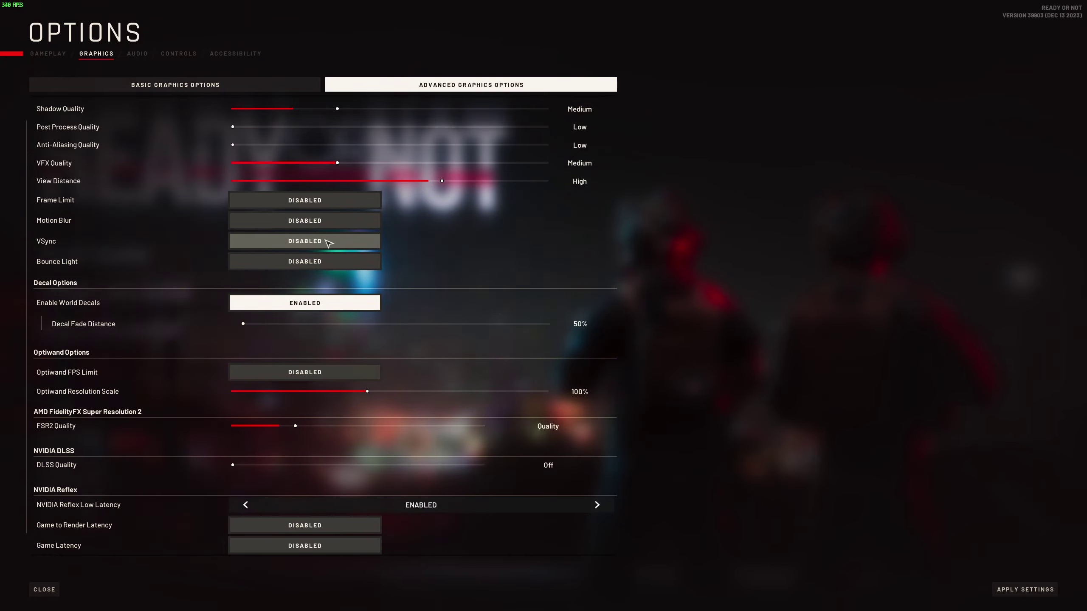
pyautogui.scroll(-1, 369, 294)
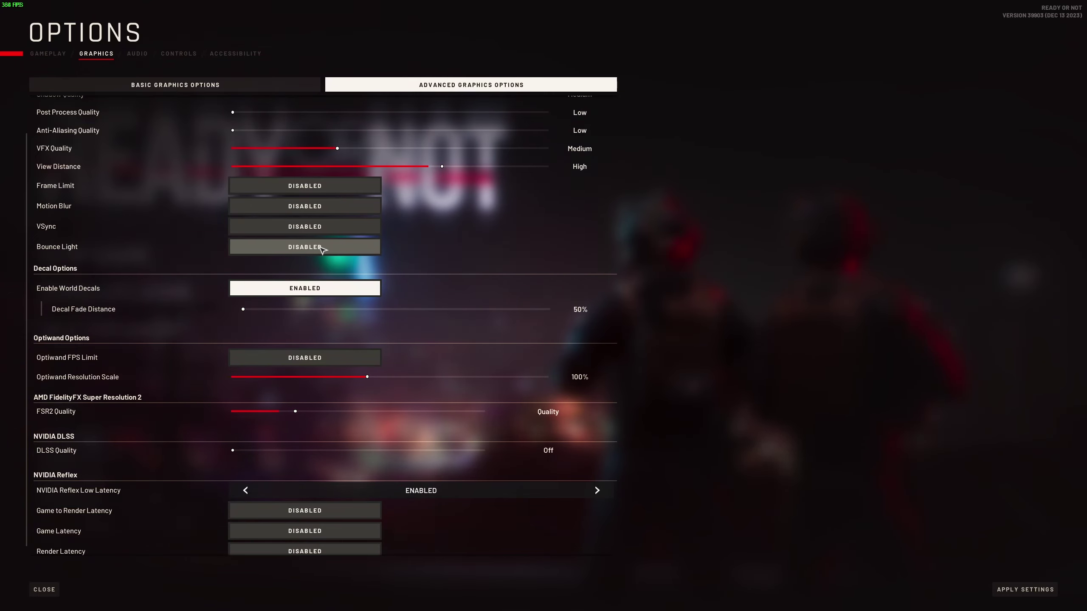
pyautogui.scroll(-1, 307, 257)
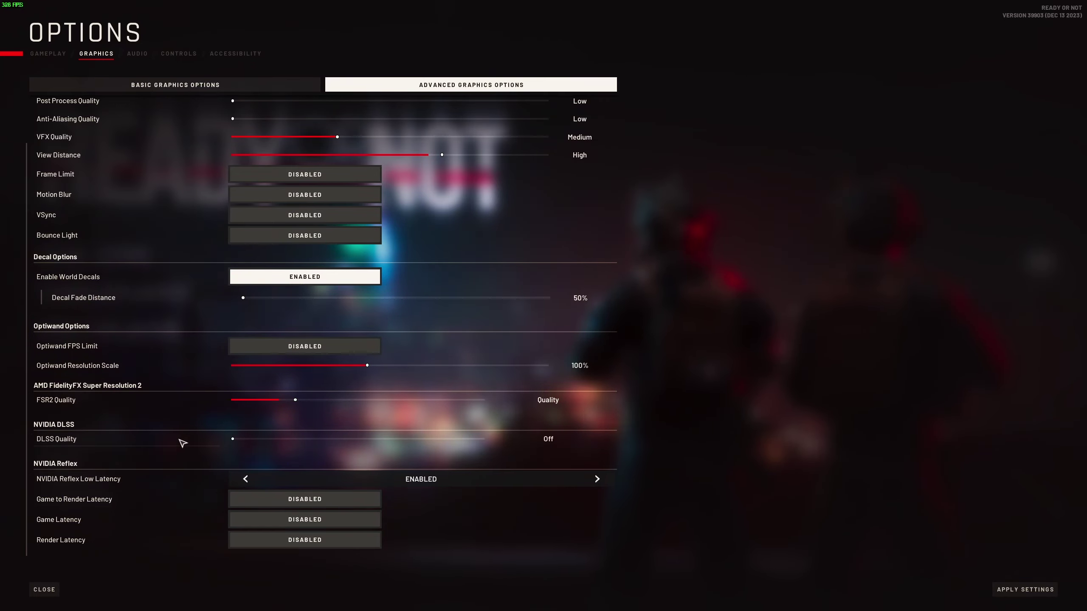
pyautogui.moveTo(235, 439); pyautogui.dragTo(295, 439)
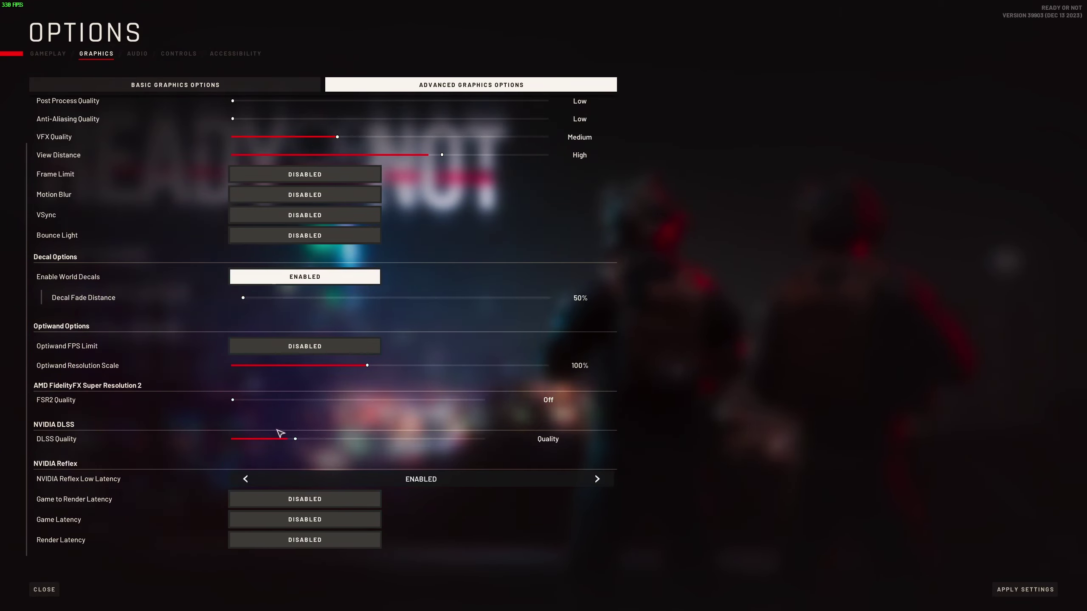
pyautogui.moveTo(235, 400); pyautogui.dragTo(295, 400)
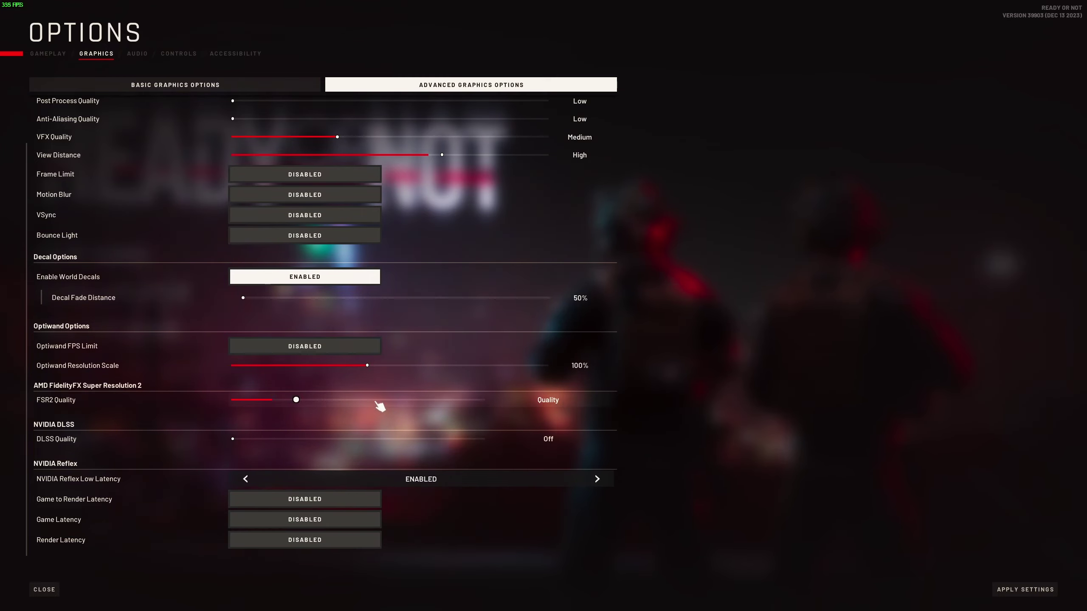
pyautogui.moveTo(295, 400)
pyautogui.mouseDown()
pyautogui.moveTo(411, 401)
pyautogui.moveTo(291, 404)
pyautogui.mouseUp()
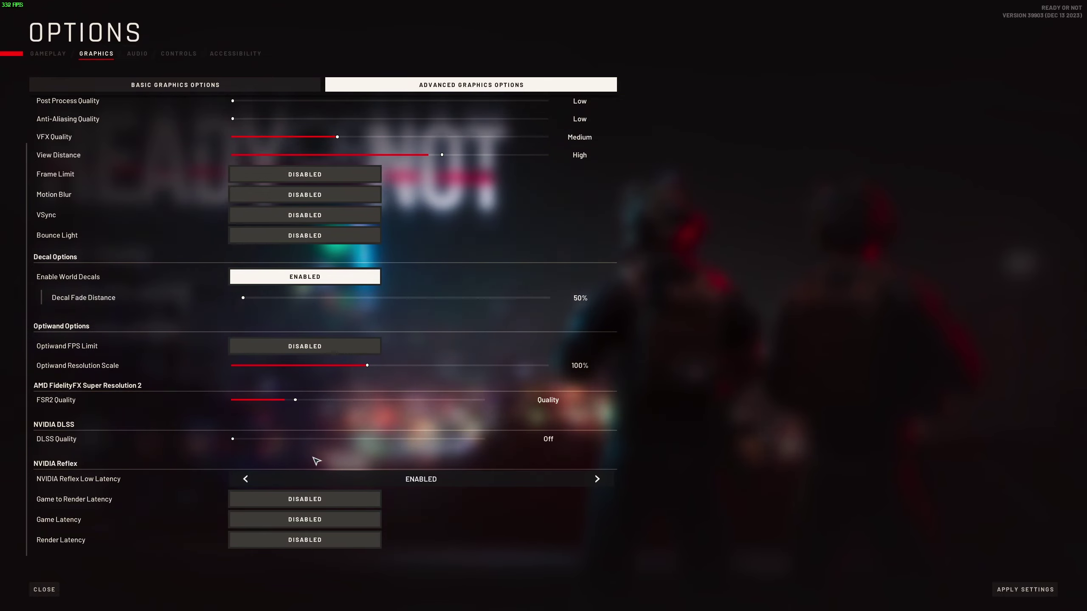